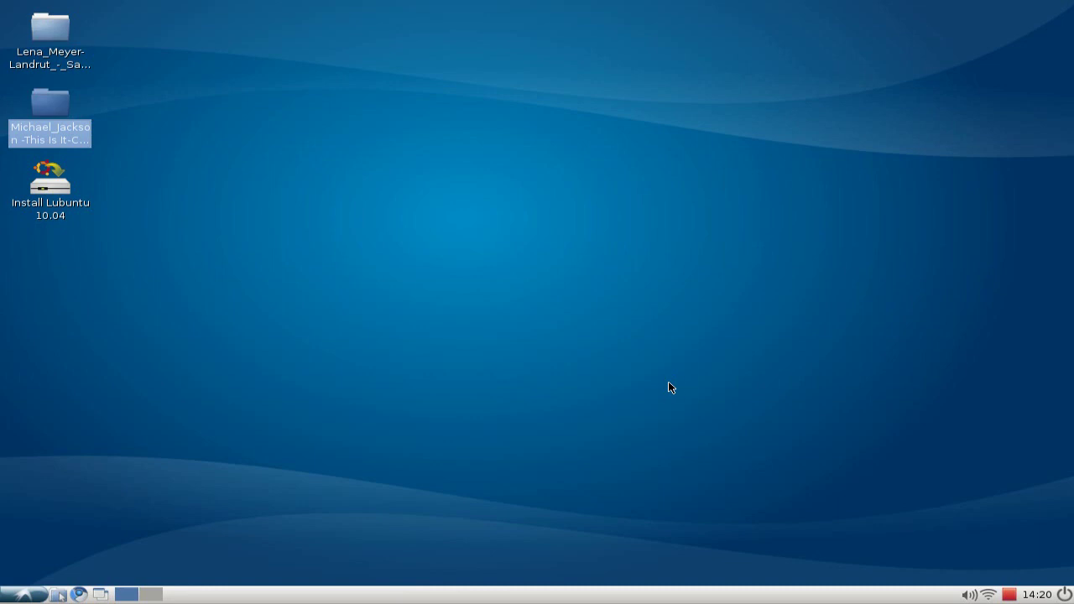
Launch Xfburn from the Sound & Video section of the application menu
click(31, 595)
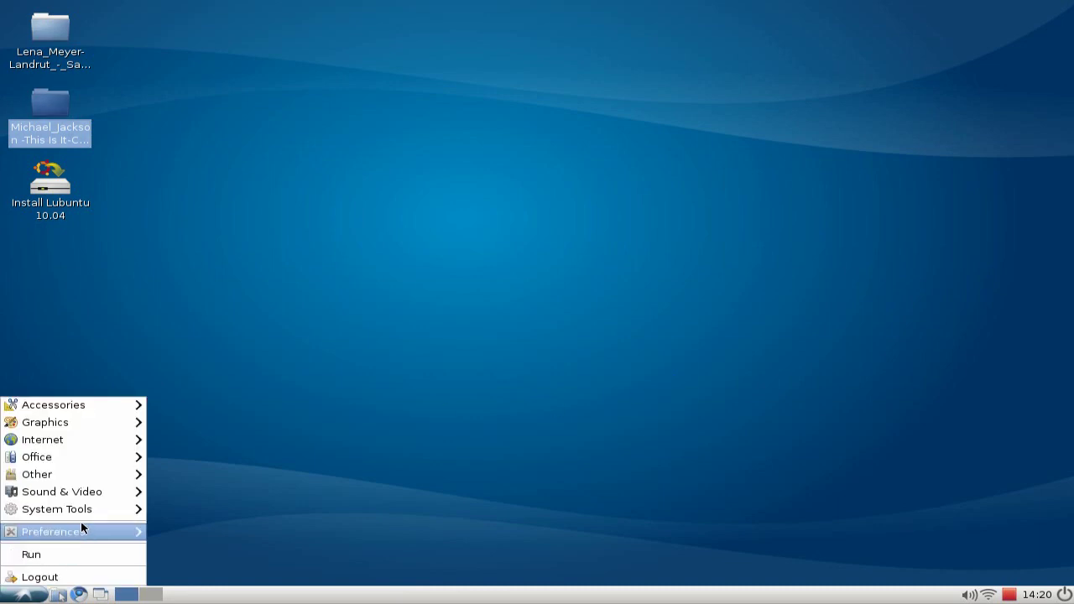
mouse_move(99, 489)
click(201, 570)
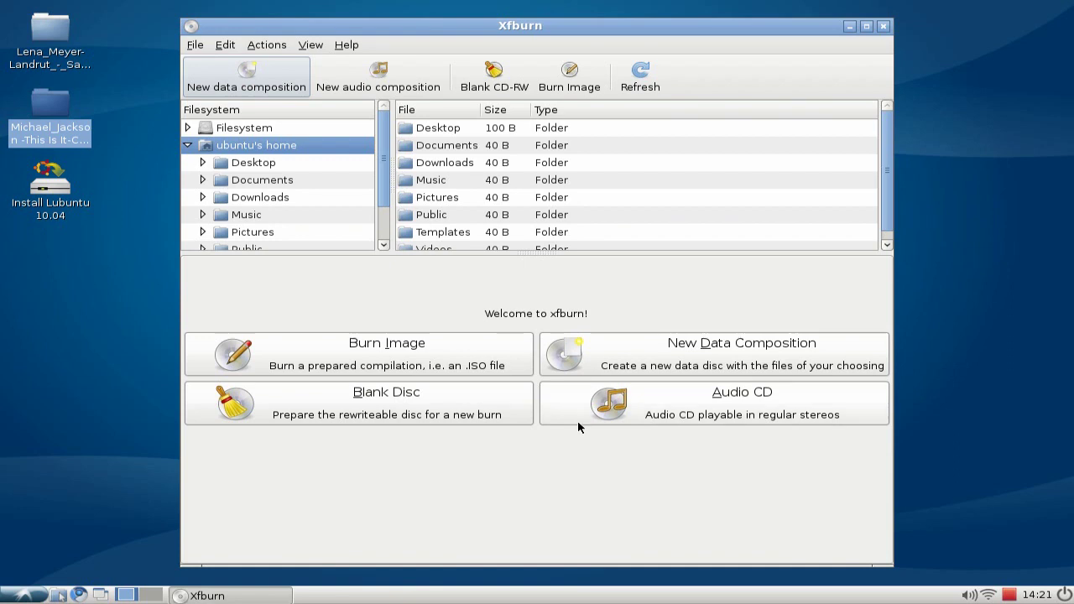
Start an audio CD composition and add This Is It's orchestra extended version mp3 as track 1
click(774, 401)
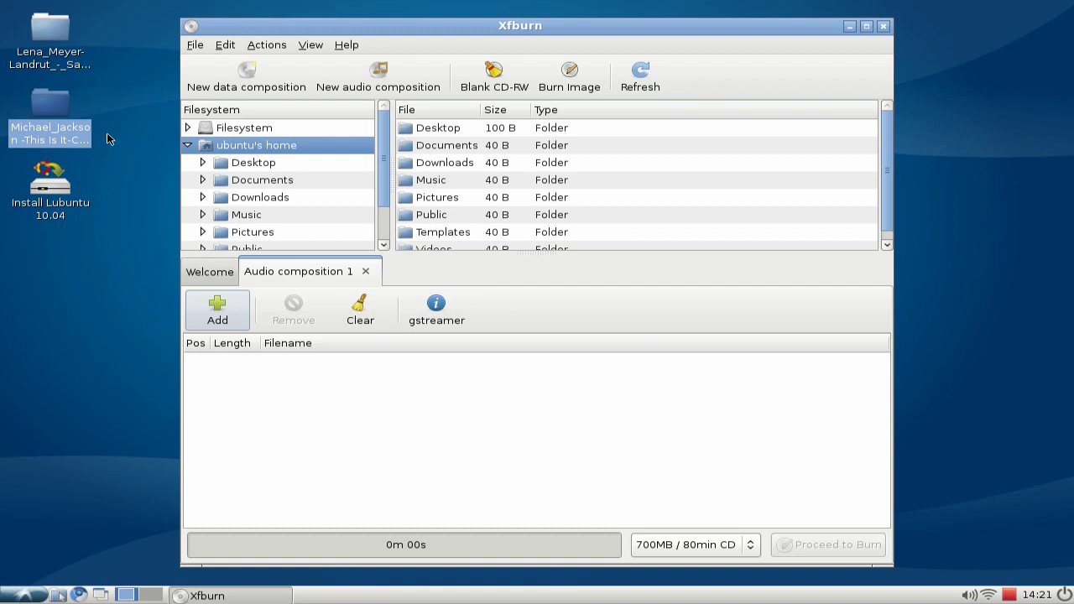
double_click(61, 132)
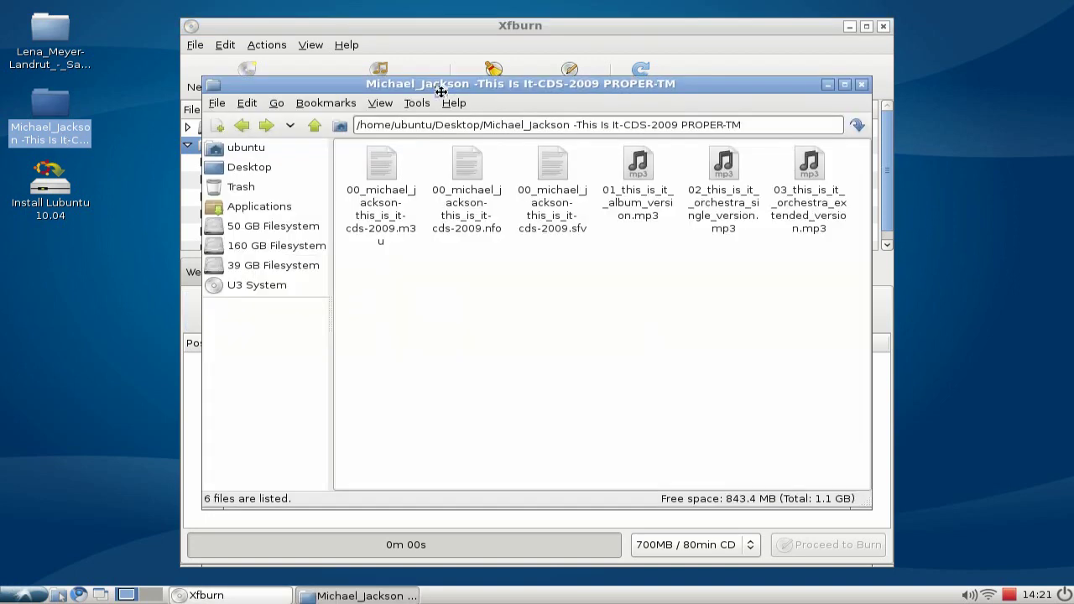
drag(438, 87, 191, 151)
drag(567, 277, 707, 439)
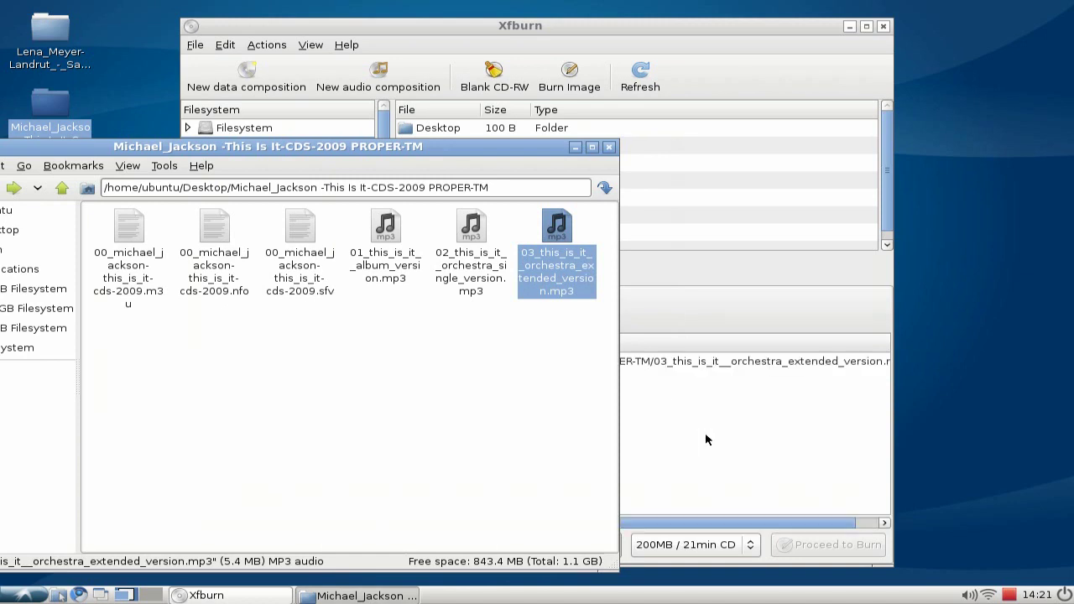
drag(439, 149, 533, 145)
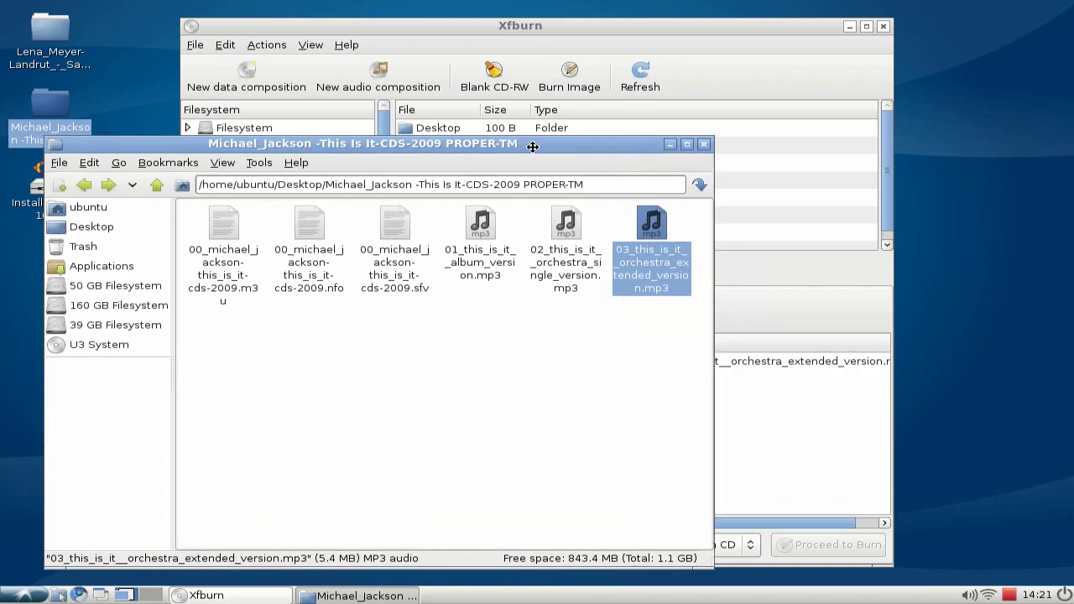
click(670, 144)
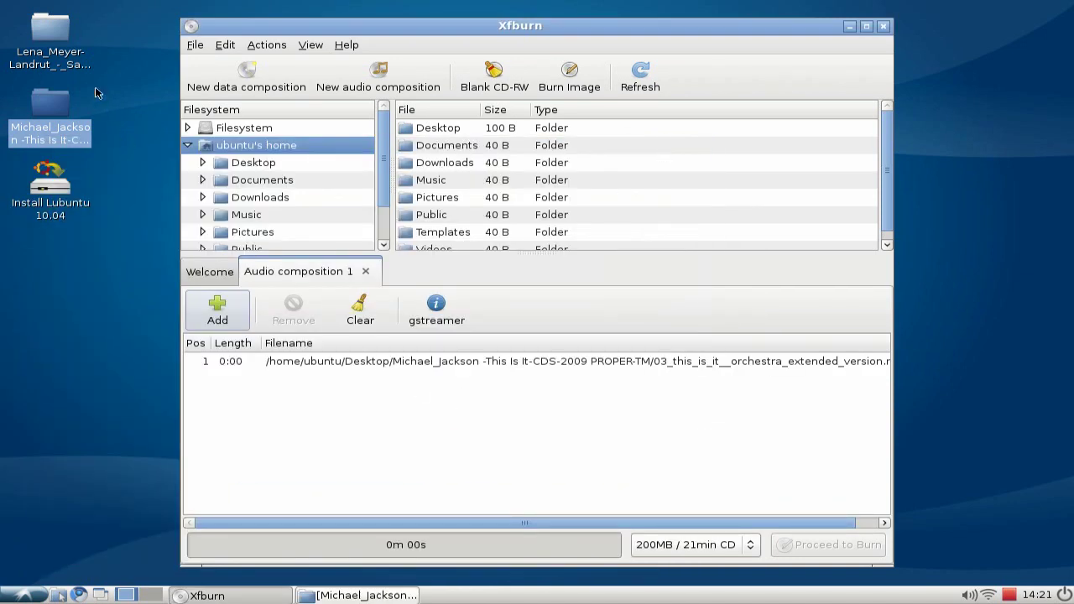
Add the second album folder's 03 mp3 (Satellite) as track 2
double_click(51, 42)
drag(656, 277, 747, 451)
click(670, 144)
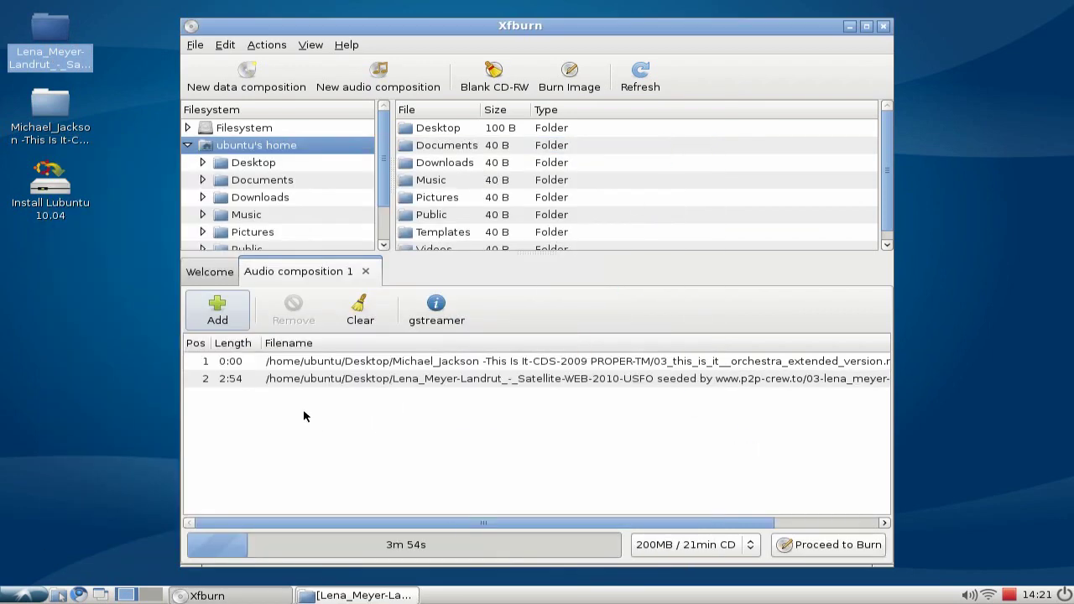
drag(295, 383, 292, 365)
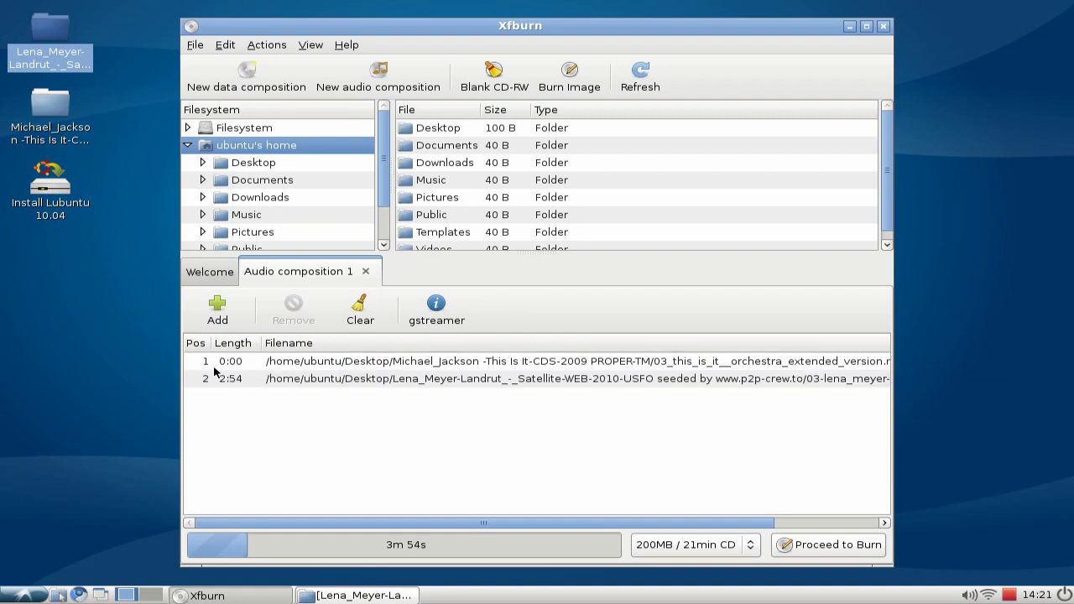
Swap the tracks so the 2:54 Satellite track comes before This Is It
drag(211, 363, 215, 383)
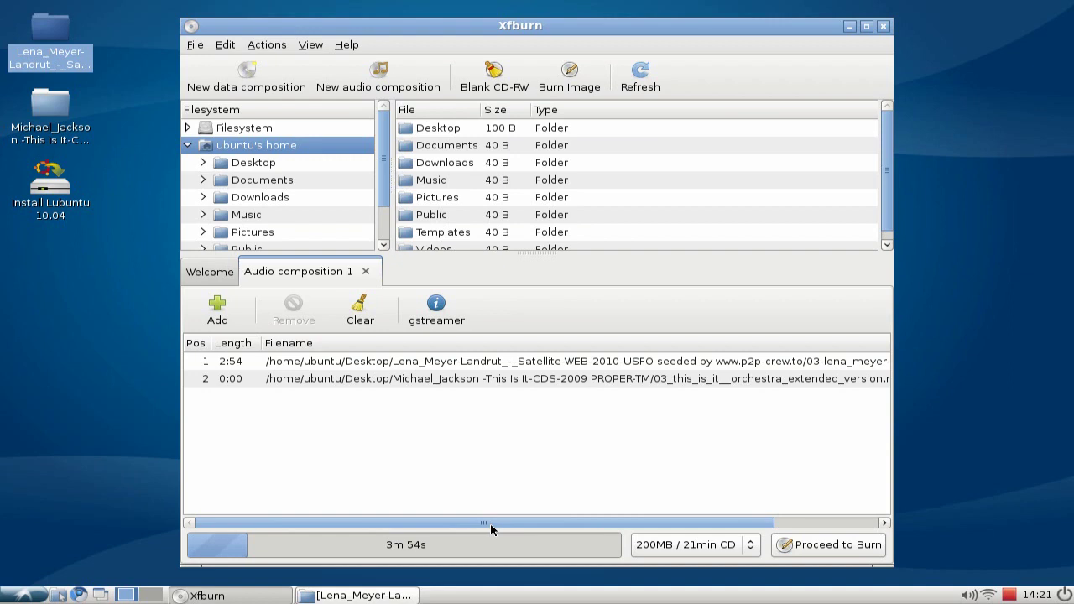
mouse_move(491, 528)
mouse_down()
mouse_move(607, 525)
mouse_move(480, 517)
mouse_up()
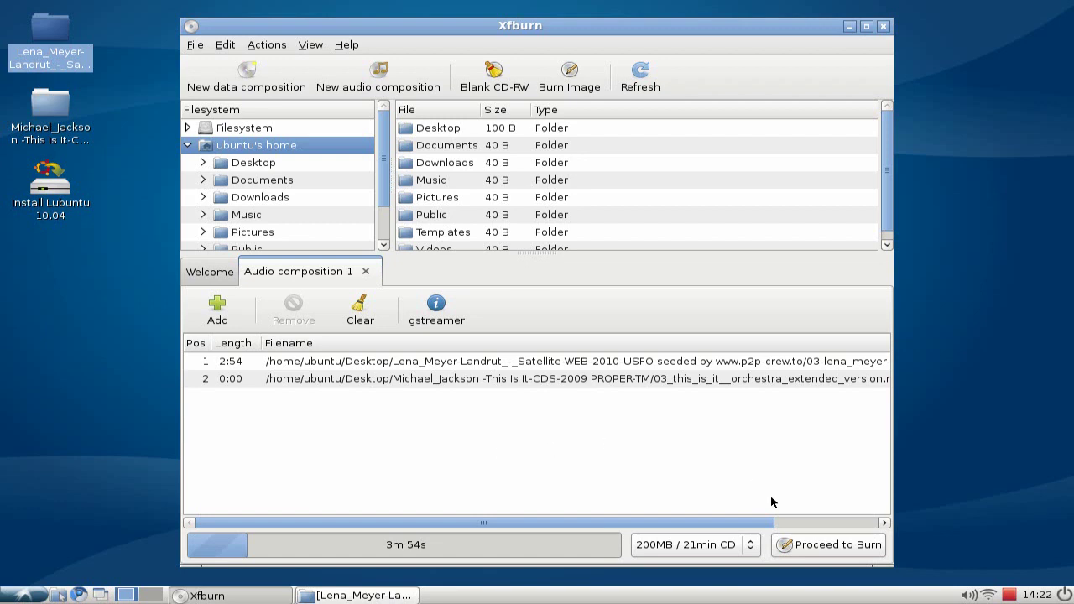
click(810, 546)
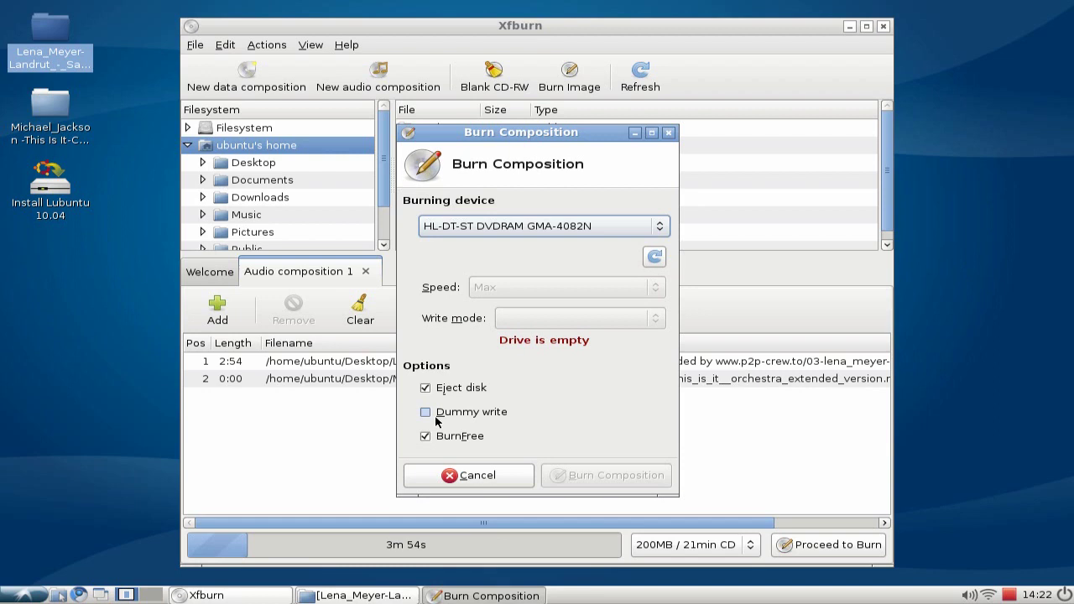
click(461, 475)
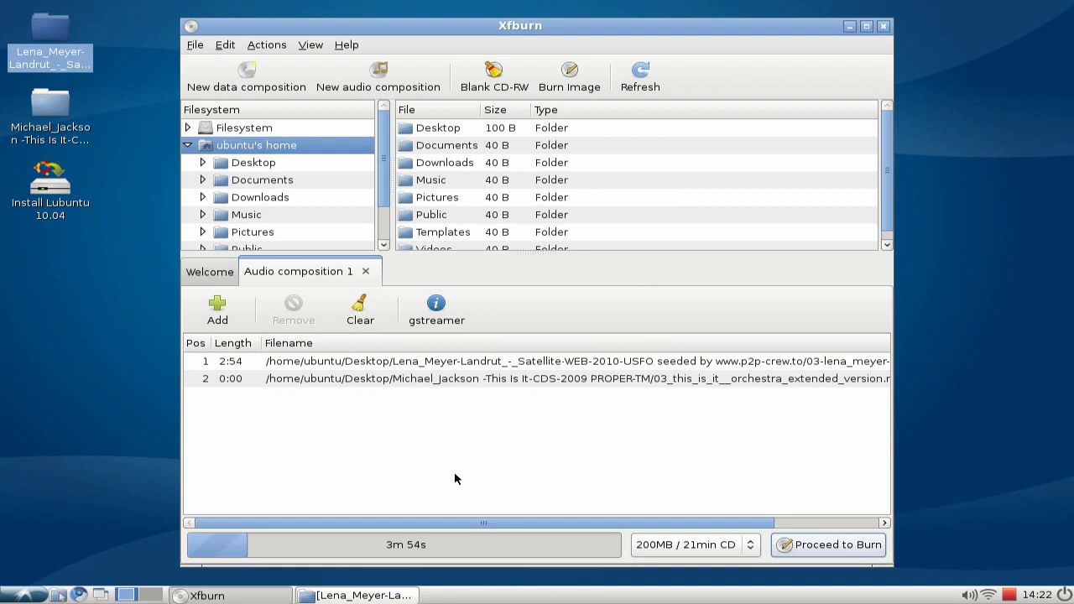
Close the audio composition and start a new data composition
click(365, 271)
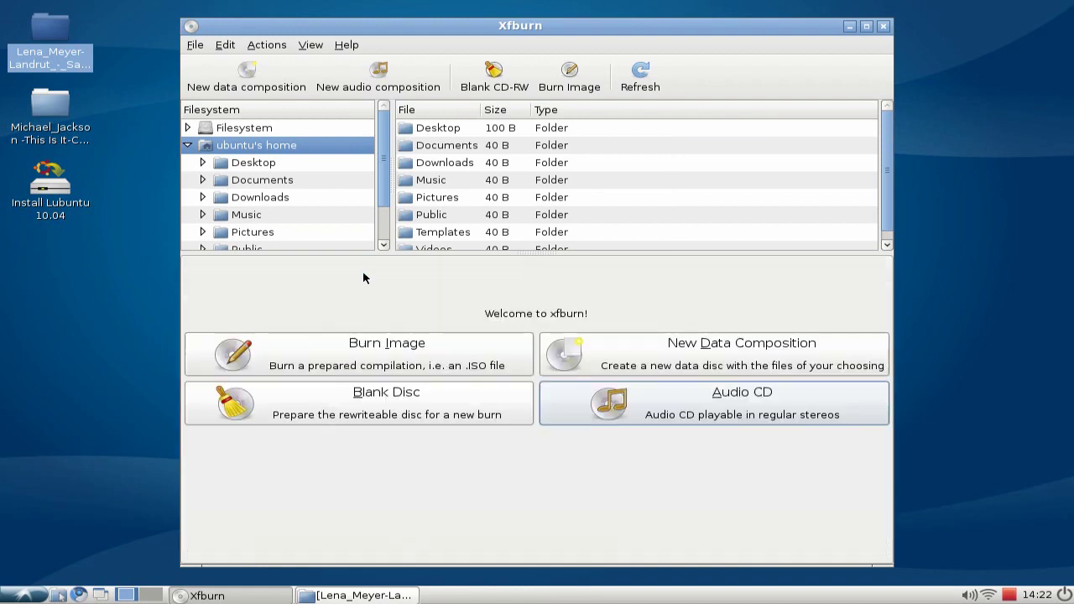
click(587, 359)
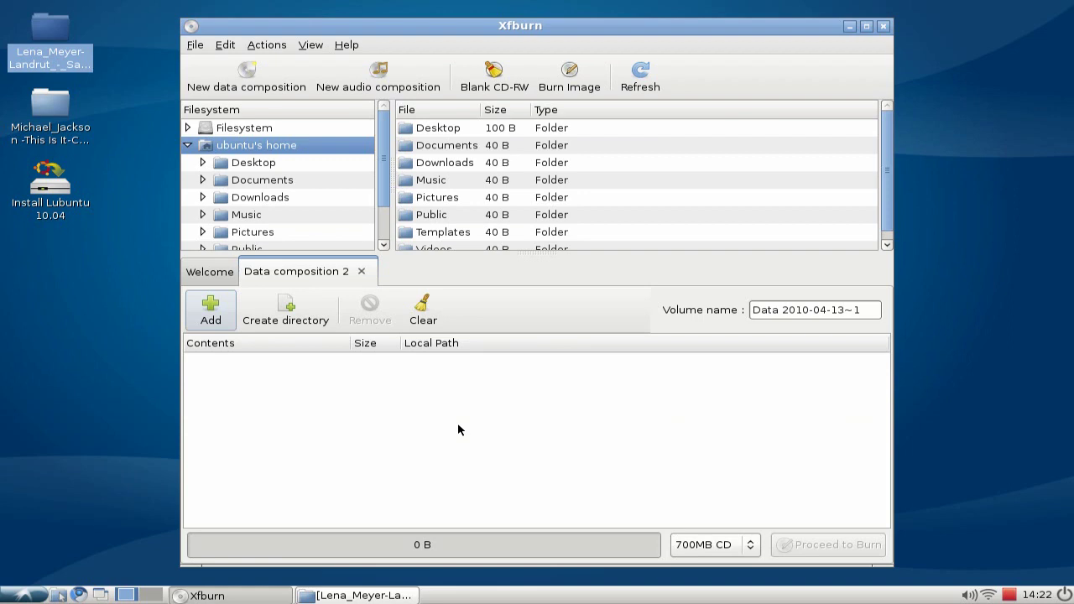
click(858, 309)
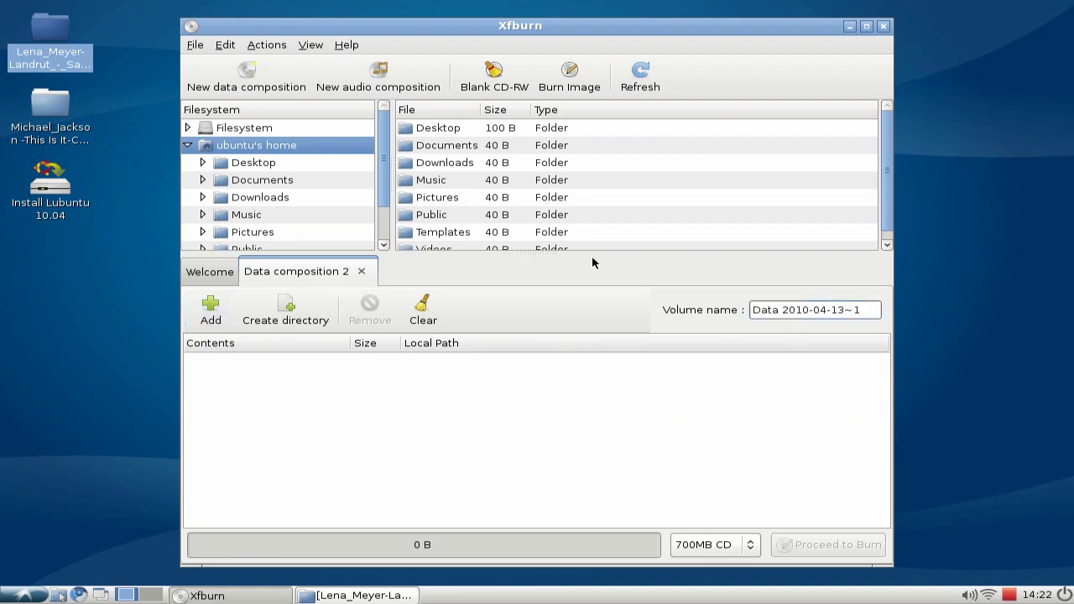
Add the This Is It and Satellite album folders (33 MB) and name the volume Backup
click(260, 164)
click(202, 162)
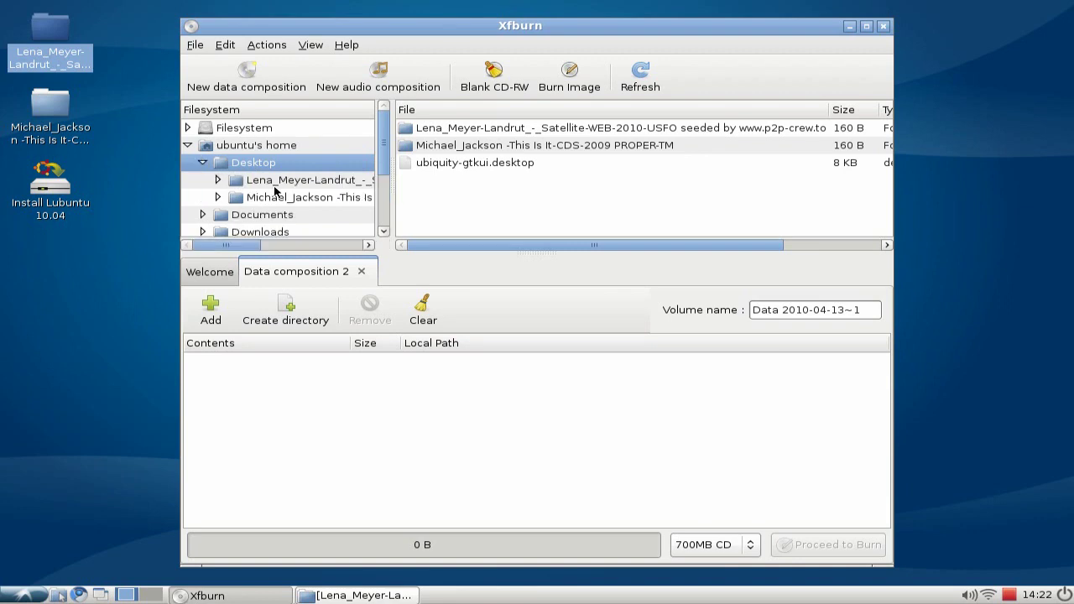
drag(290, 197, 277, 394)
click(306, 179)
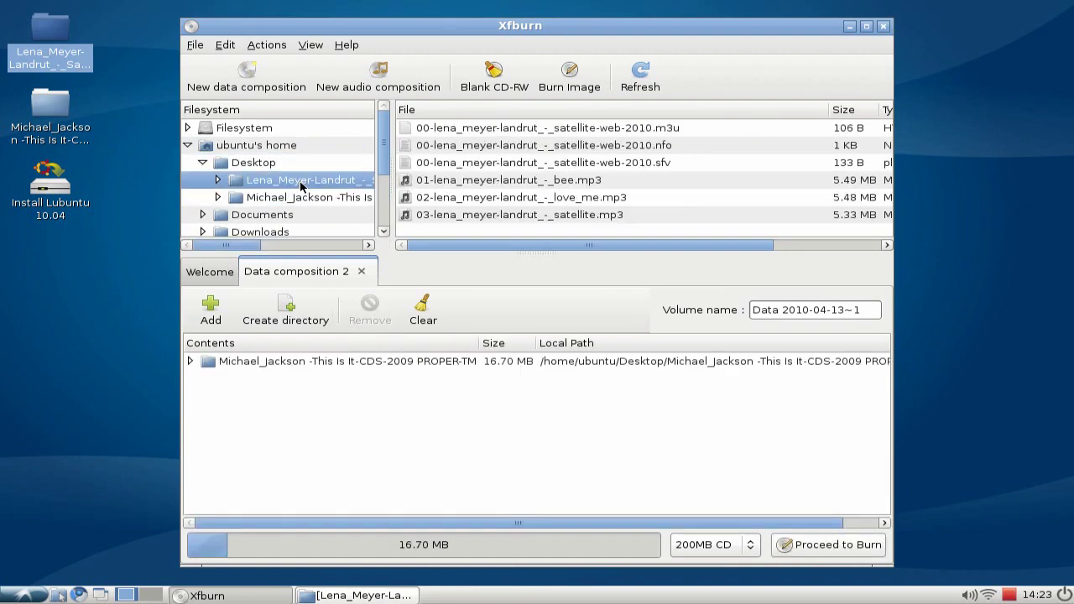
drag(306, 179, 377, 401)
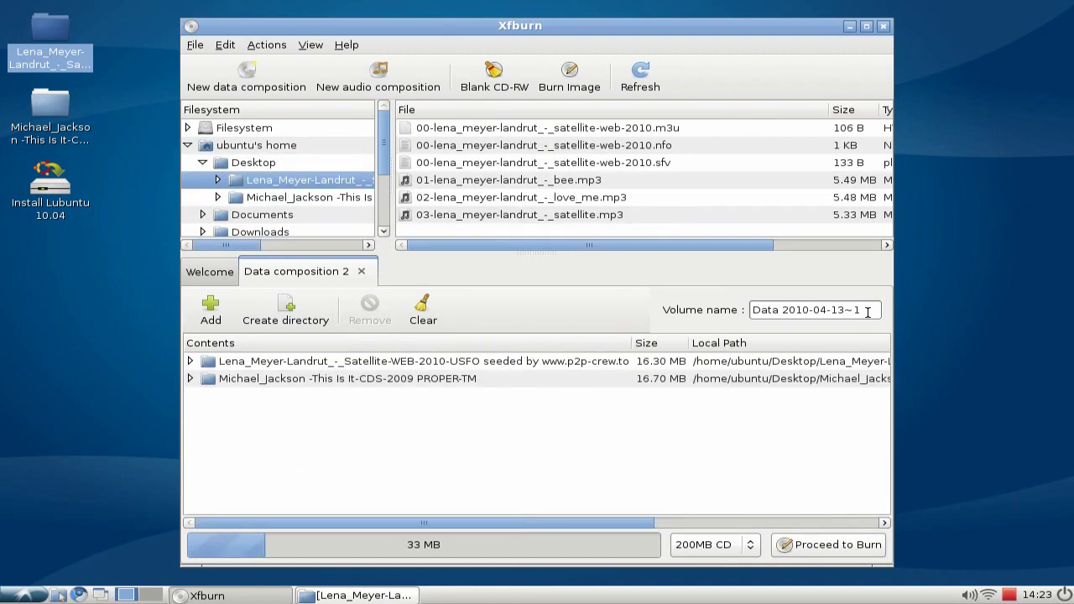
drag(868, 311, 697, 344)
text(Backup)
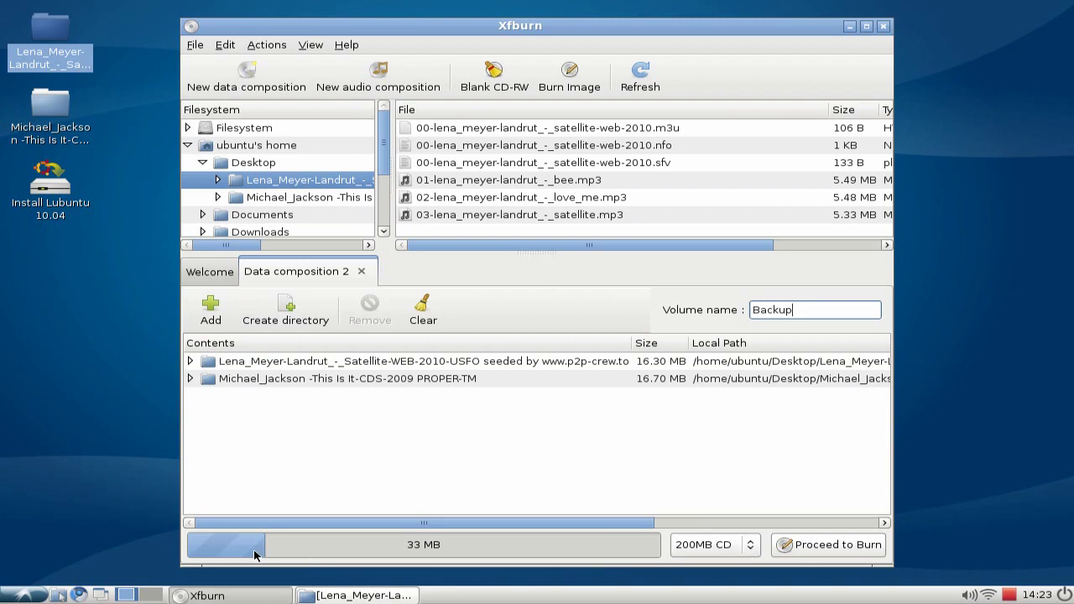
Try the 7.9GB DVD disc size, then set it back to 700MB CD
click(750, 546)
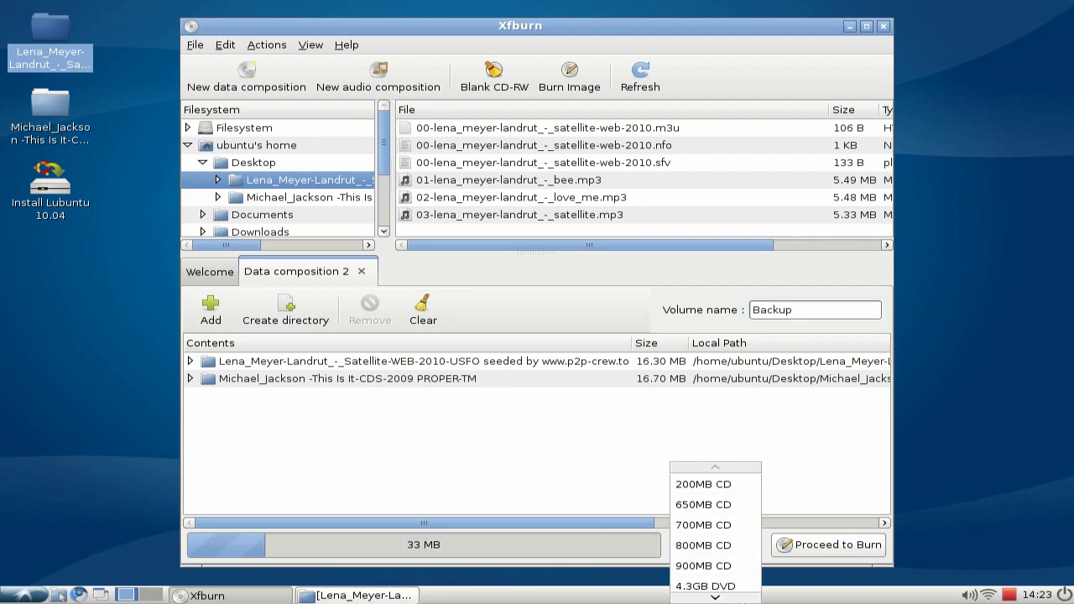
click(737, 587)
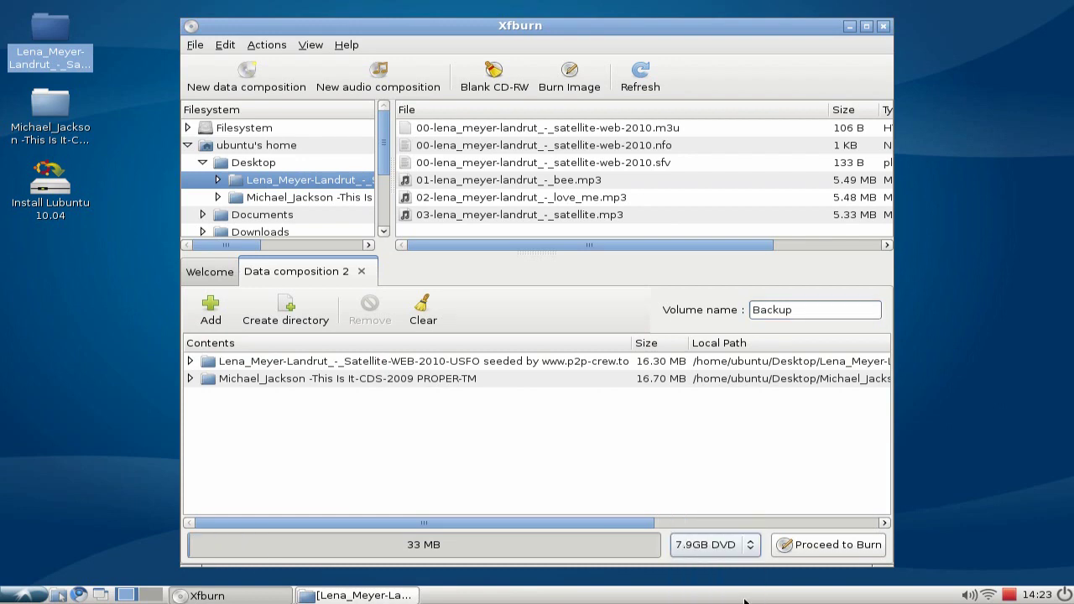
click(752, 554)
click(751, 462)
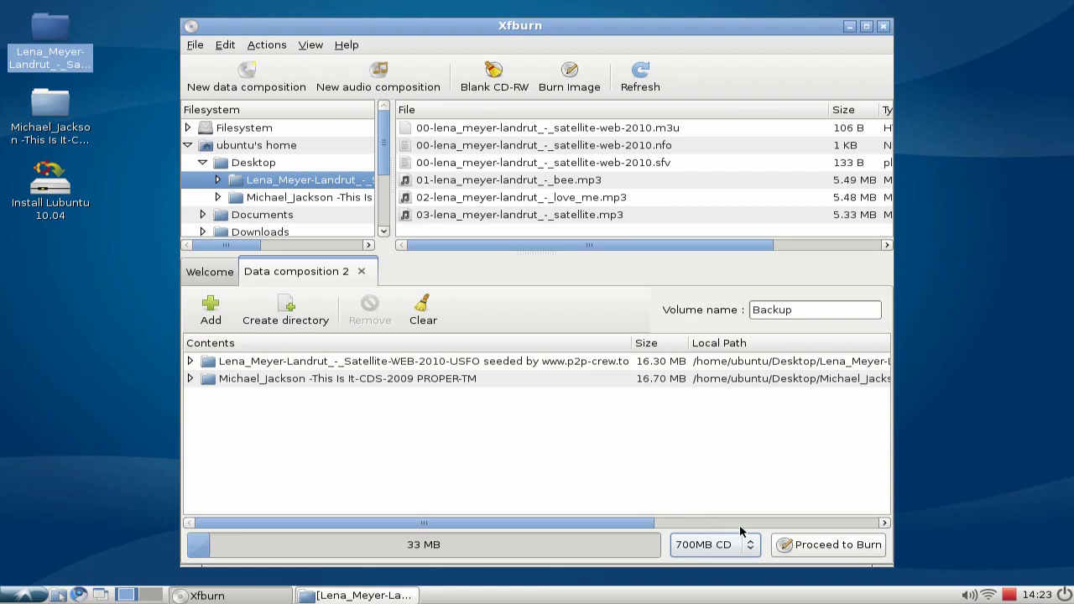
Create a folder named New and put the satellite .sfv file inside it
click(287, 321)
text(N)
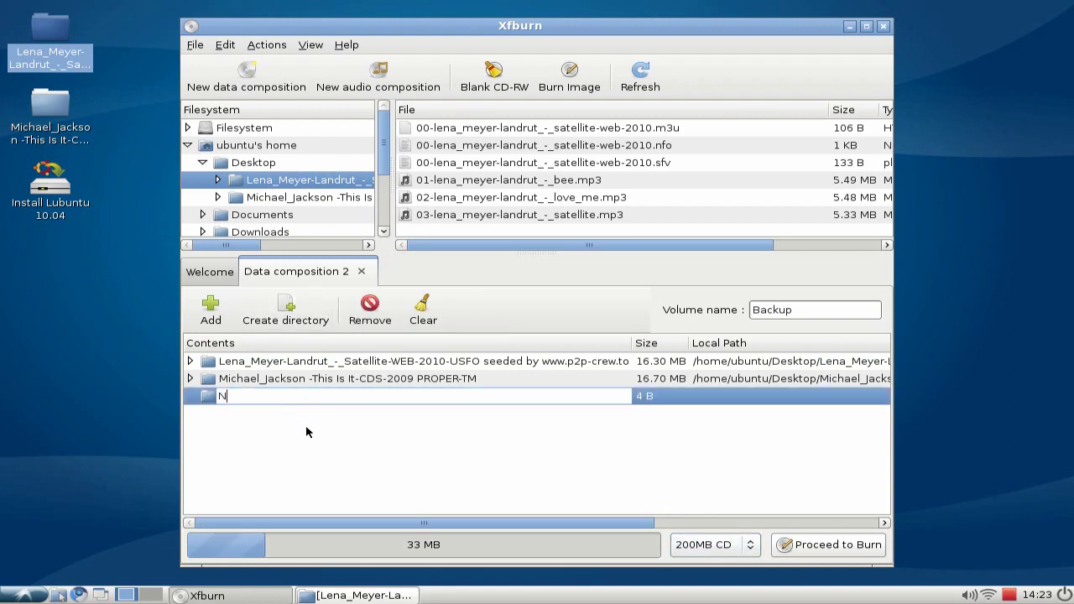
text(ew)
key(Return)
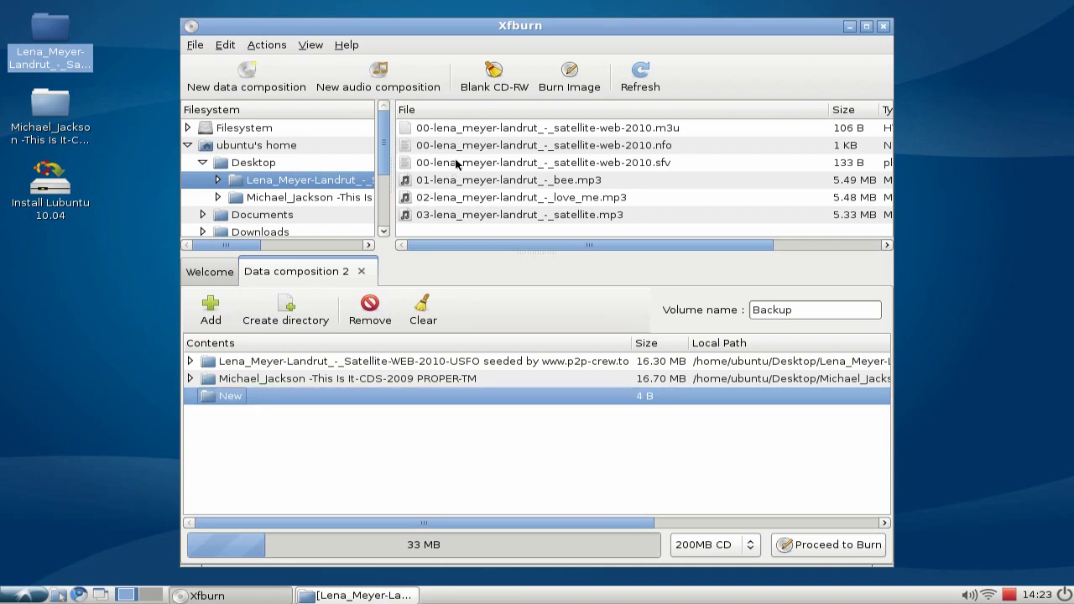
drag(456, 163, 238, 401)
click(239, 419)
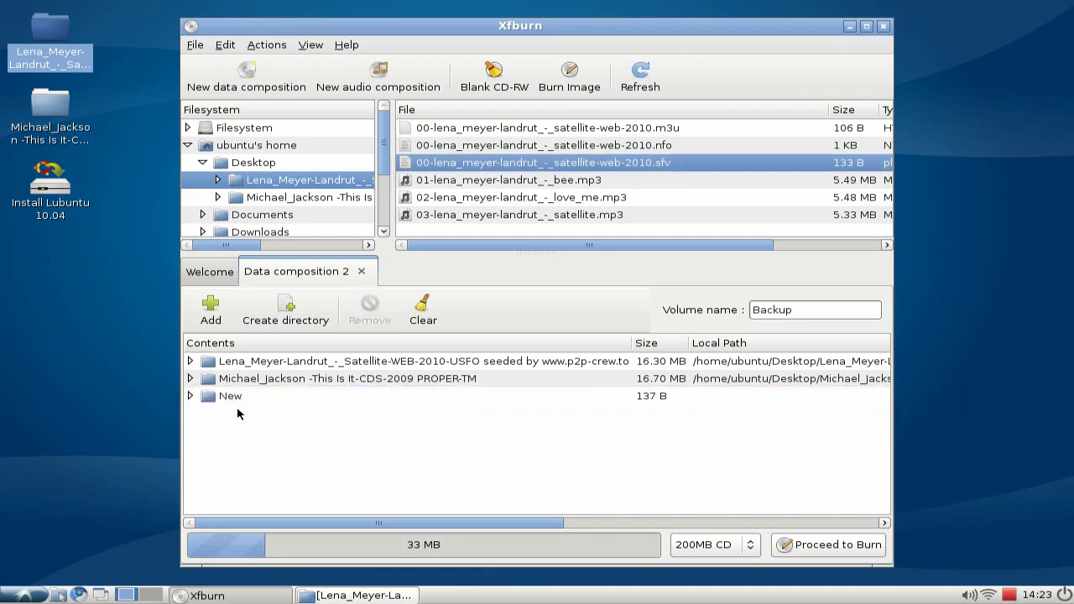
click(192, 396)
Expand and collapse the album and New folders, then close the data composition
click(189, 378)
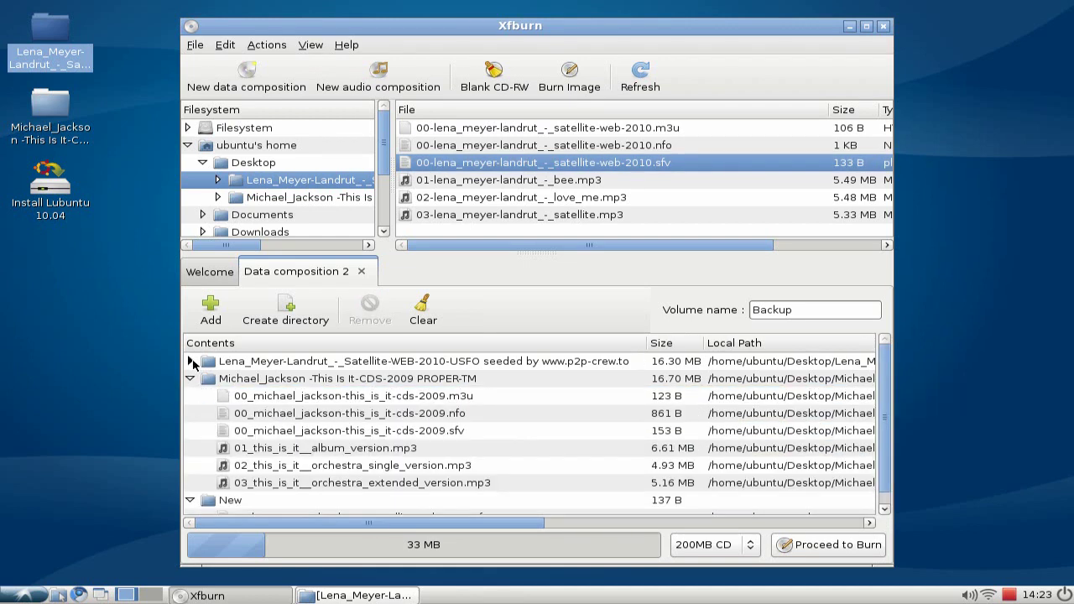
click(190, 361)
click(190, 361)
click(189, 378)
click(190, 396)
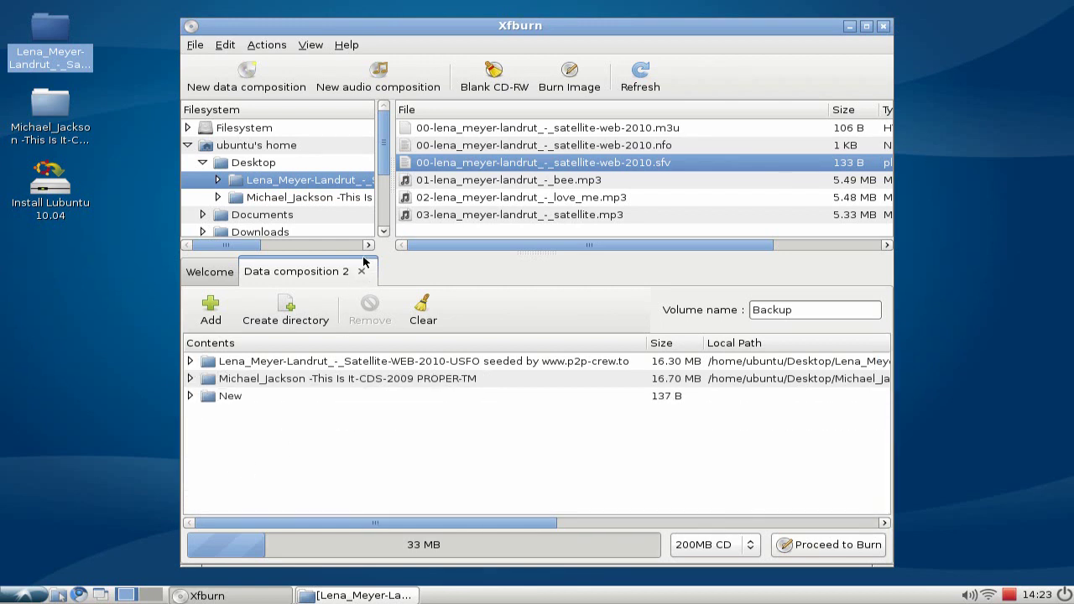
click(361, 271)
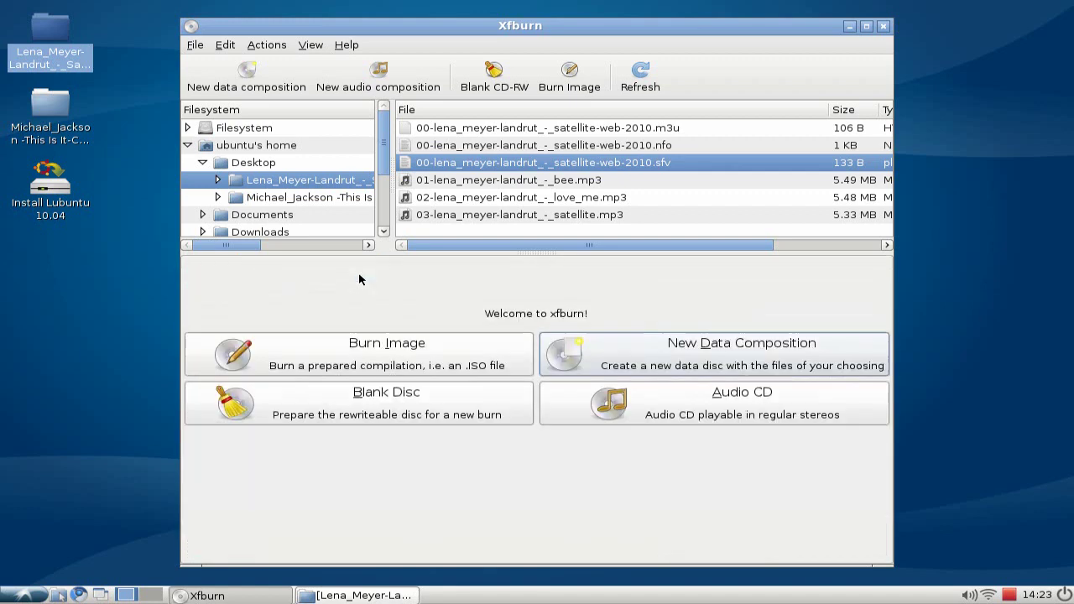
click(354, 362)
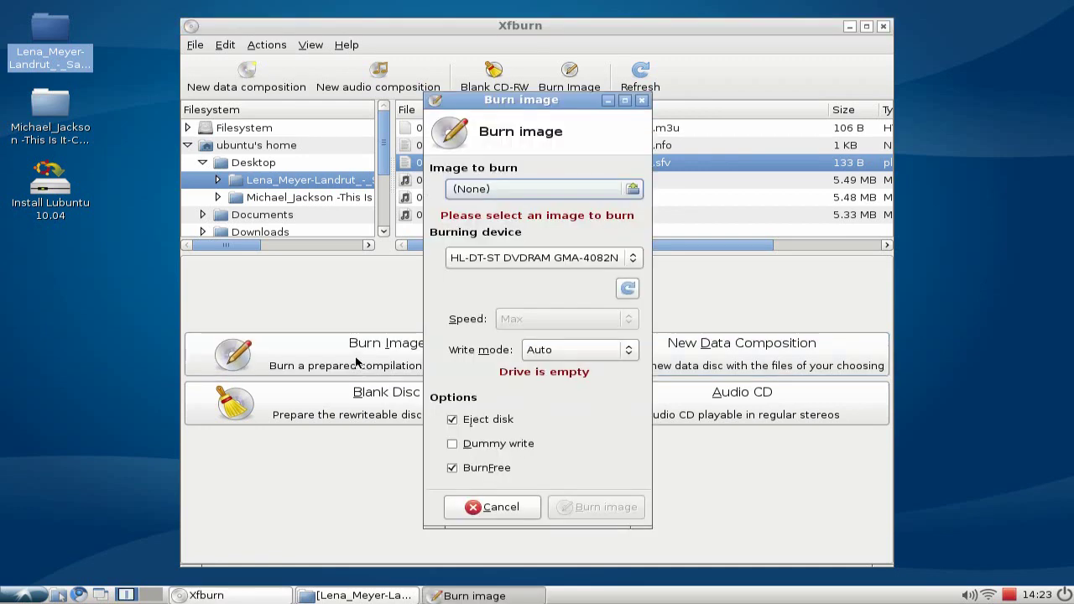
click(543, 187)
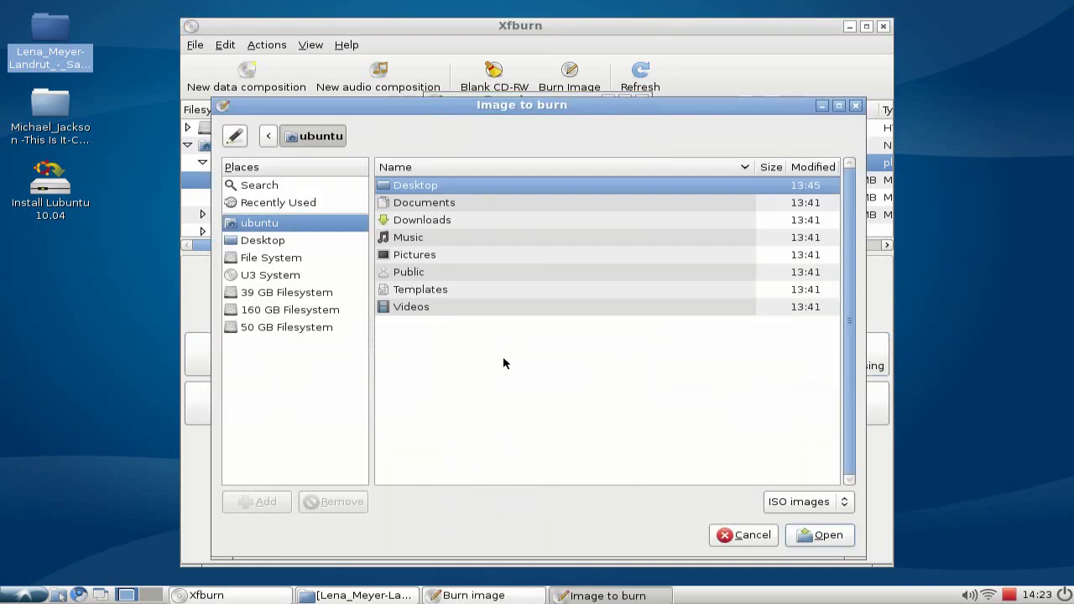
click(744, 535)
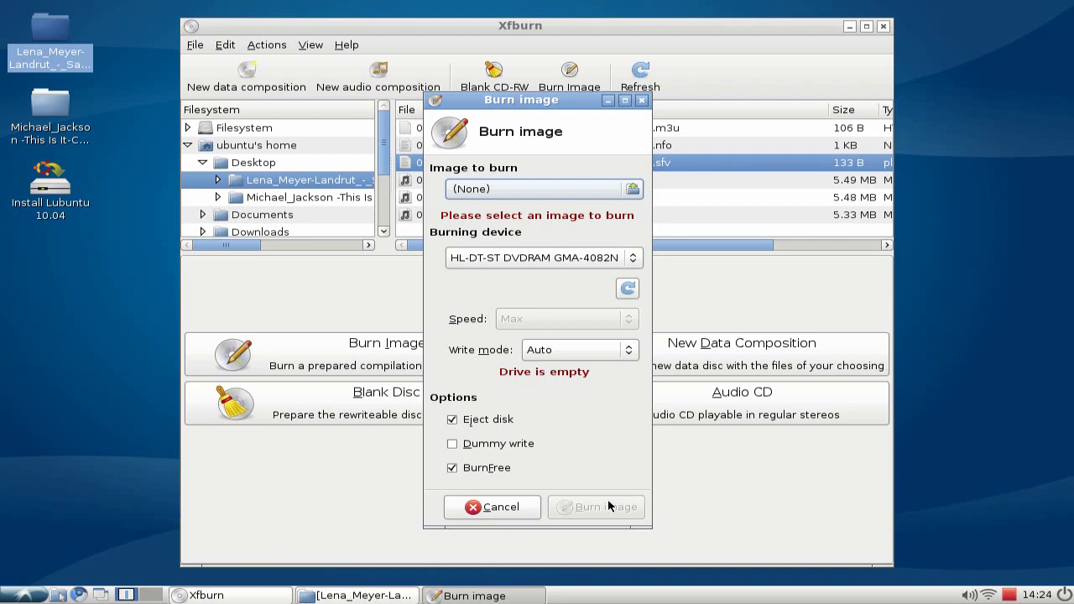
click(642, 100)
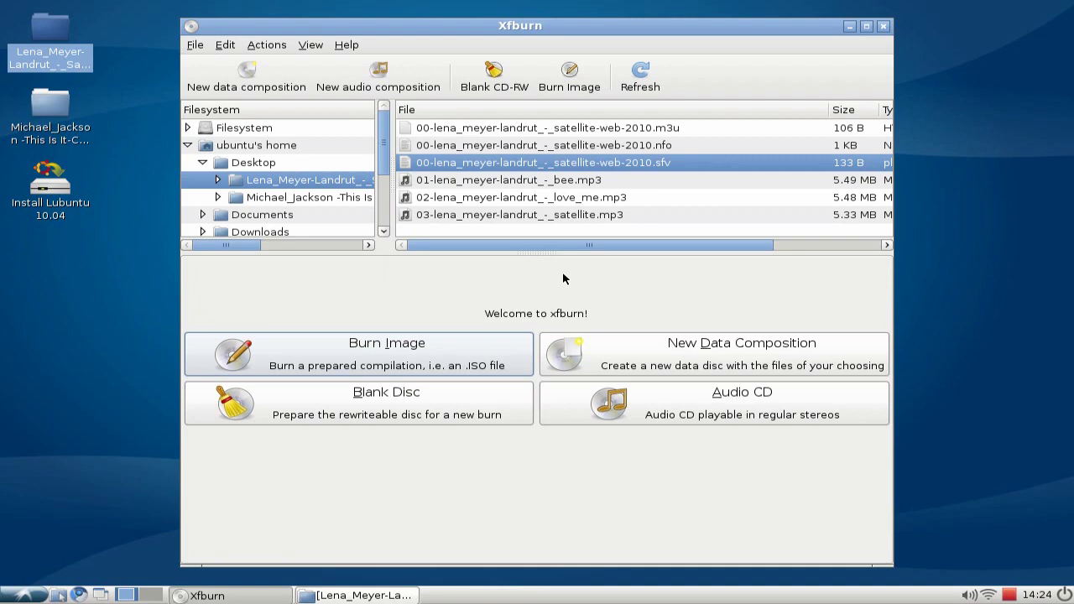